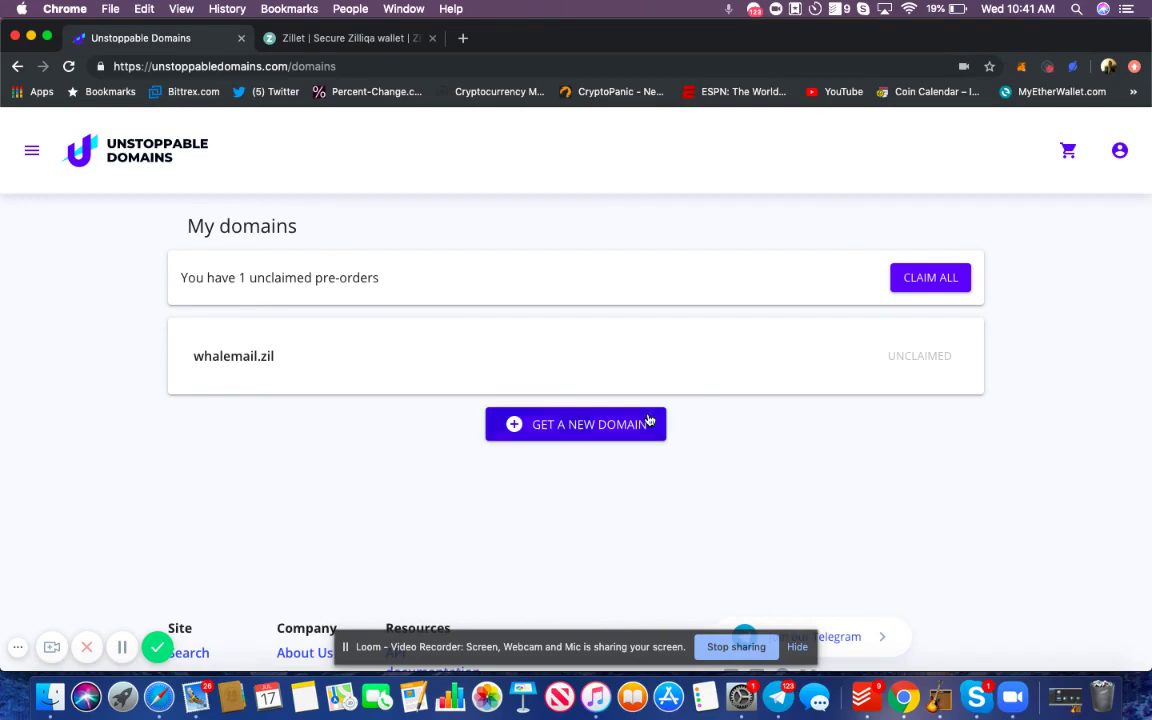
Open the My domains list and start claiming all unclaimed pre-orders.
left_click(26, 150)
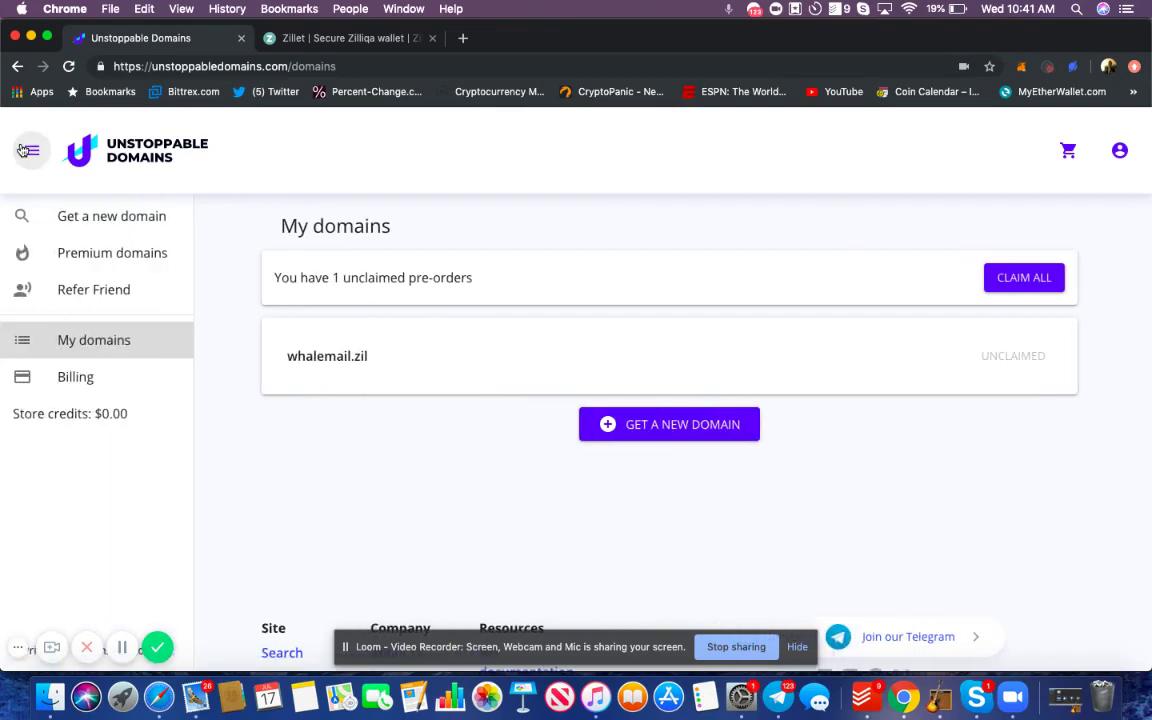
left_click(95, 341)
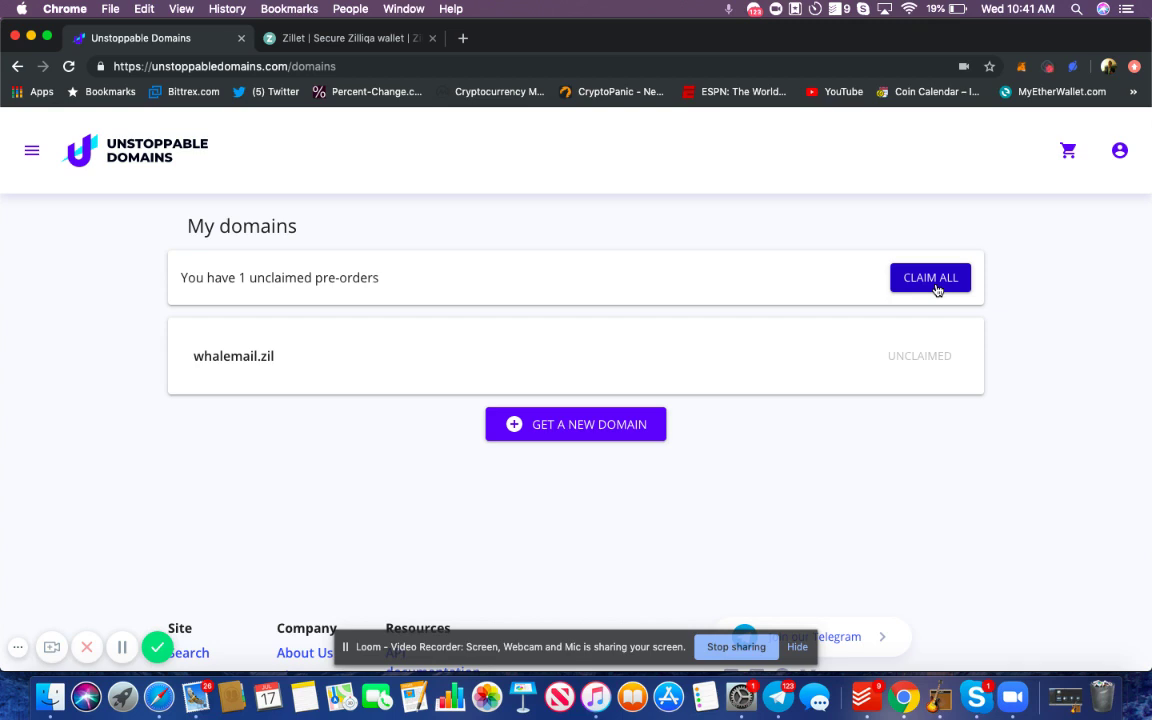
left_click(930, 279)
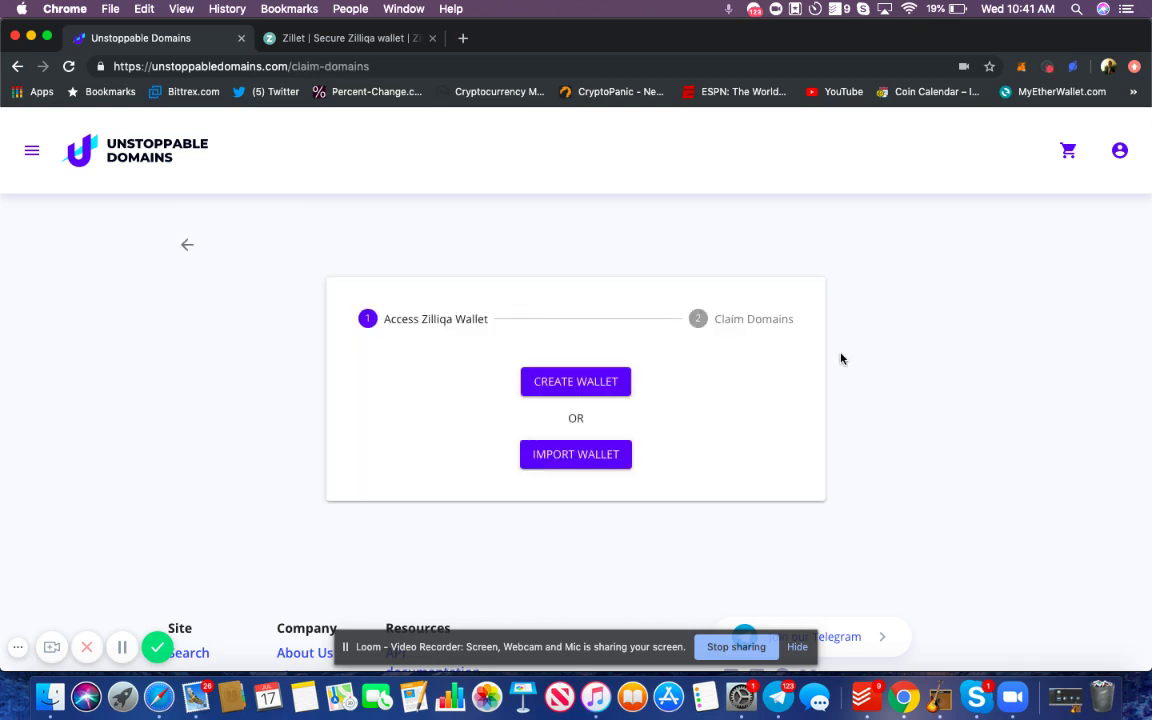
Start creating a new Zilliqa wallet and set its keystore passphrase, entering it in both passphrase fields.
left_click(576, 385)
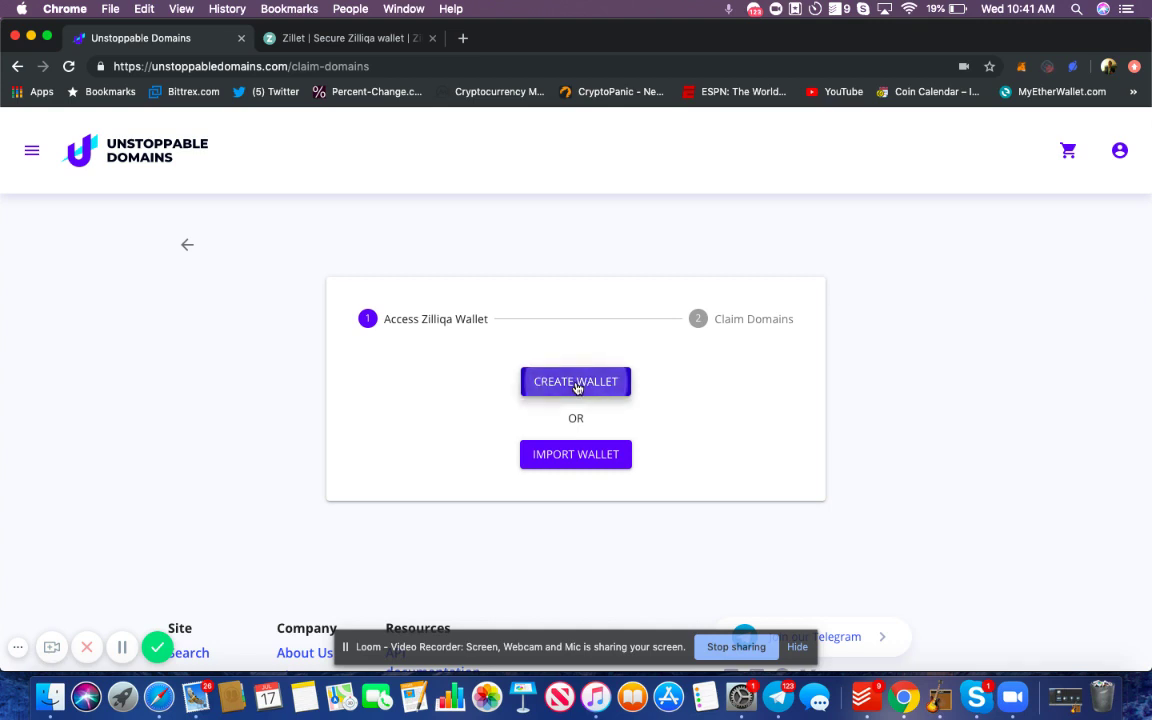
left_click(536, 447)
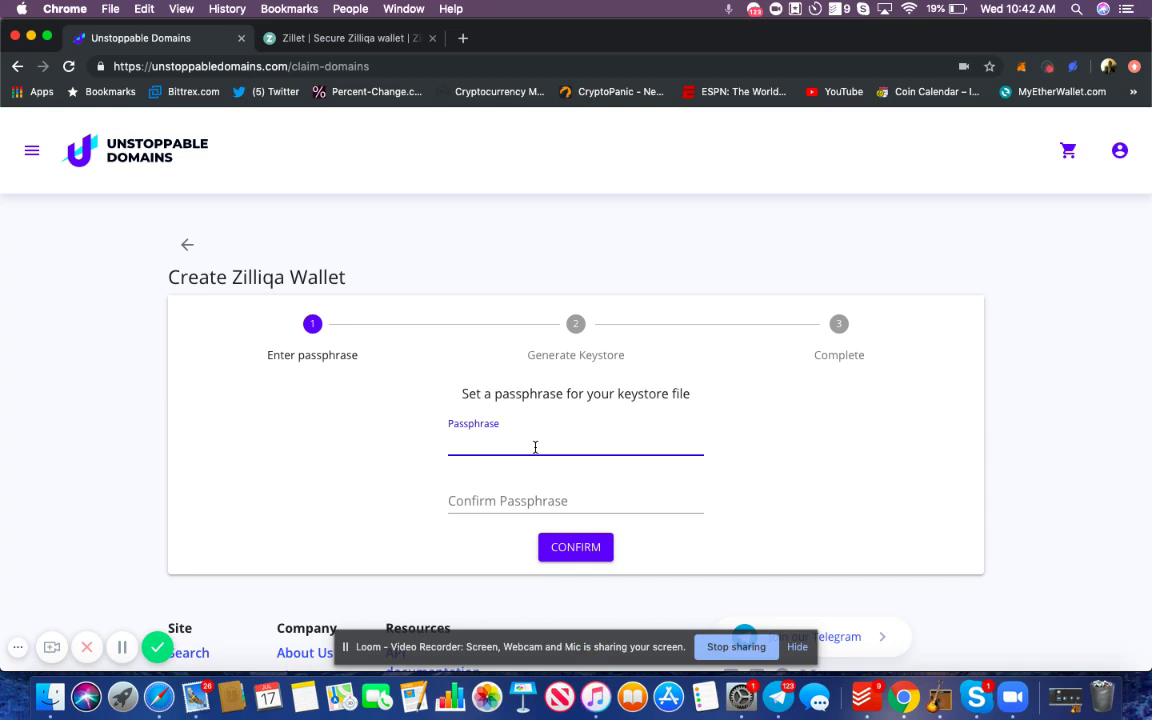
type("•••••••••••••••••")
left_click(533, 496)
type("•••••••")
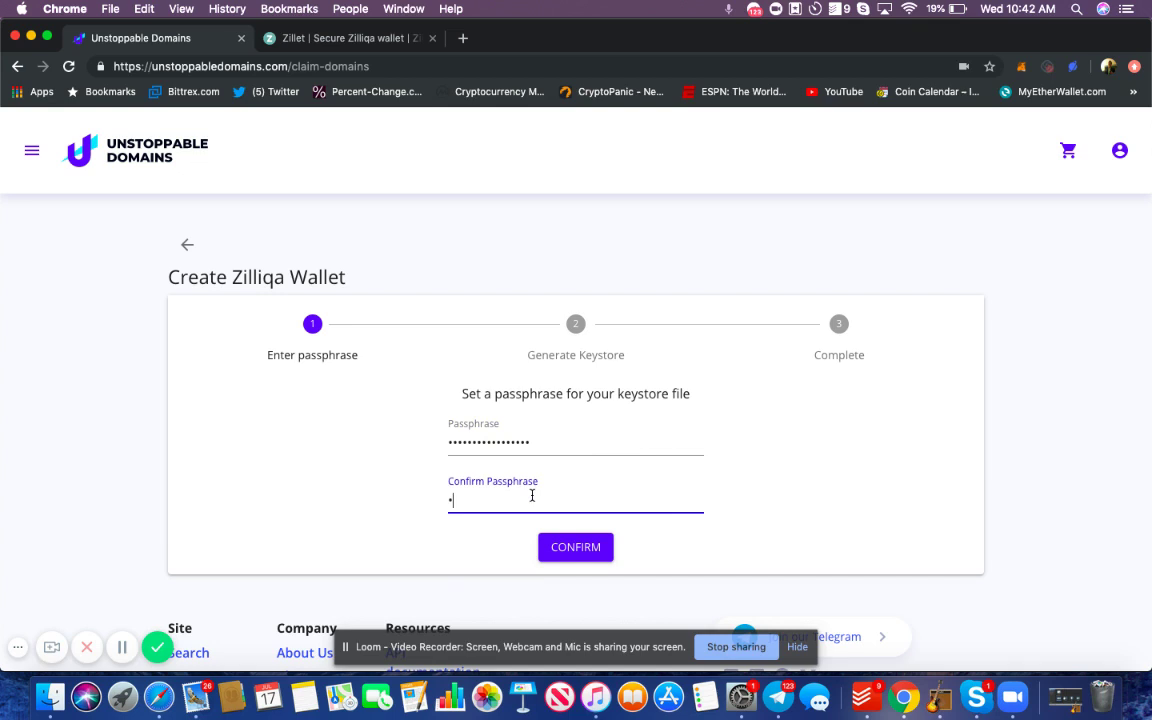
type("••••••••••")
left_click(573, 549)
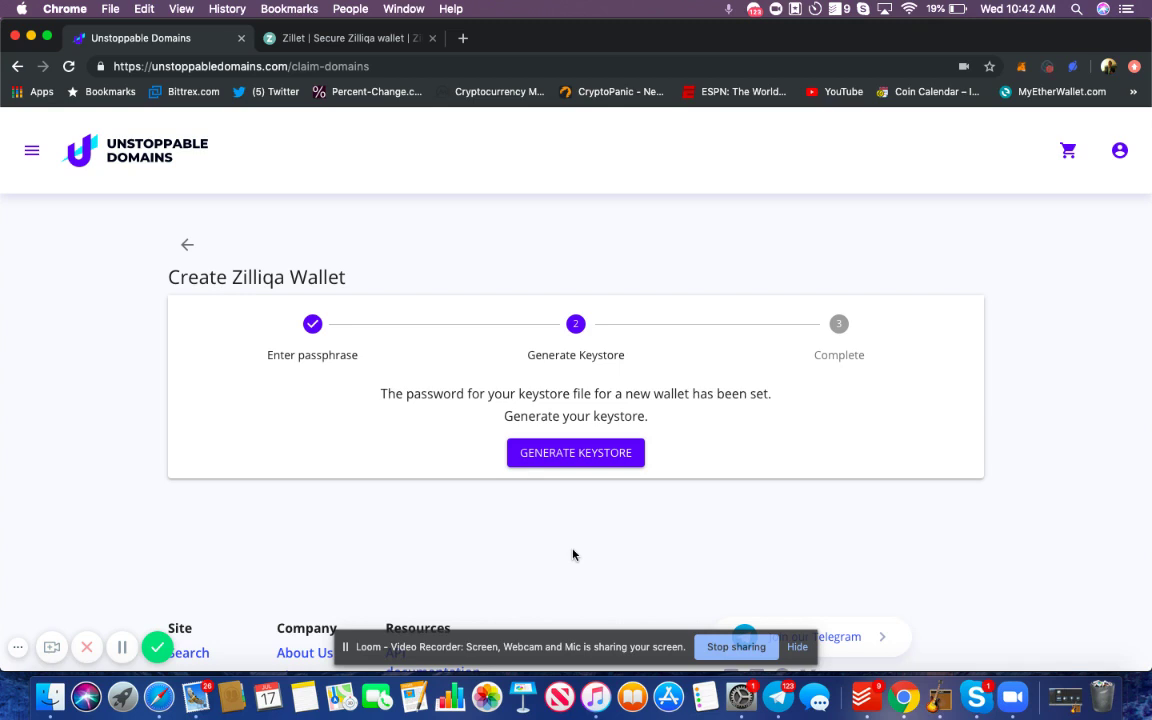
Generate the new wallet's keystore, download the file, and continue to the wallet access options.
left_click(548, 458)
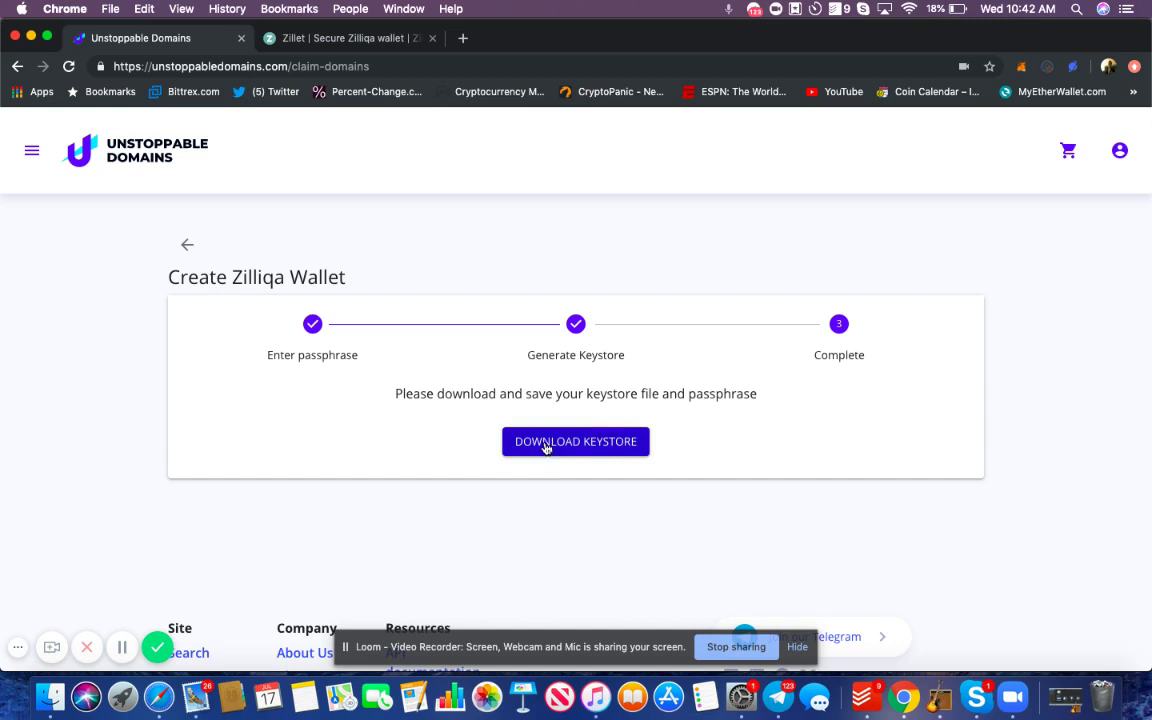
left_click(546, 447)
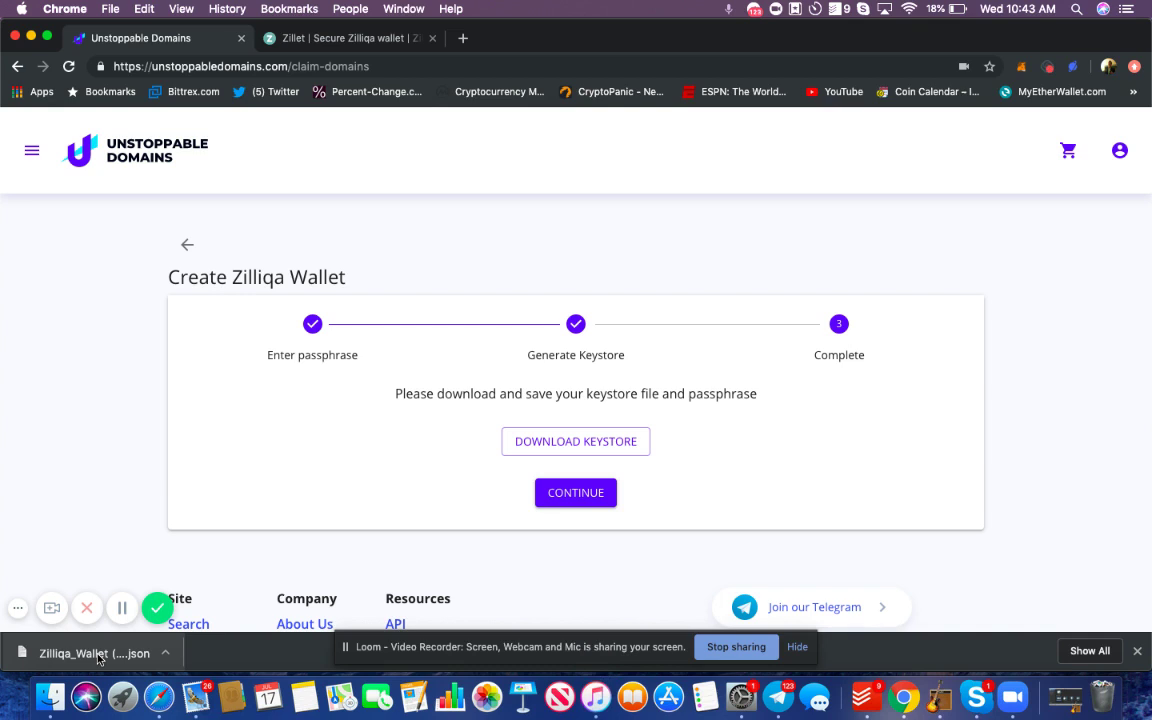
left_click(575, 494)
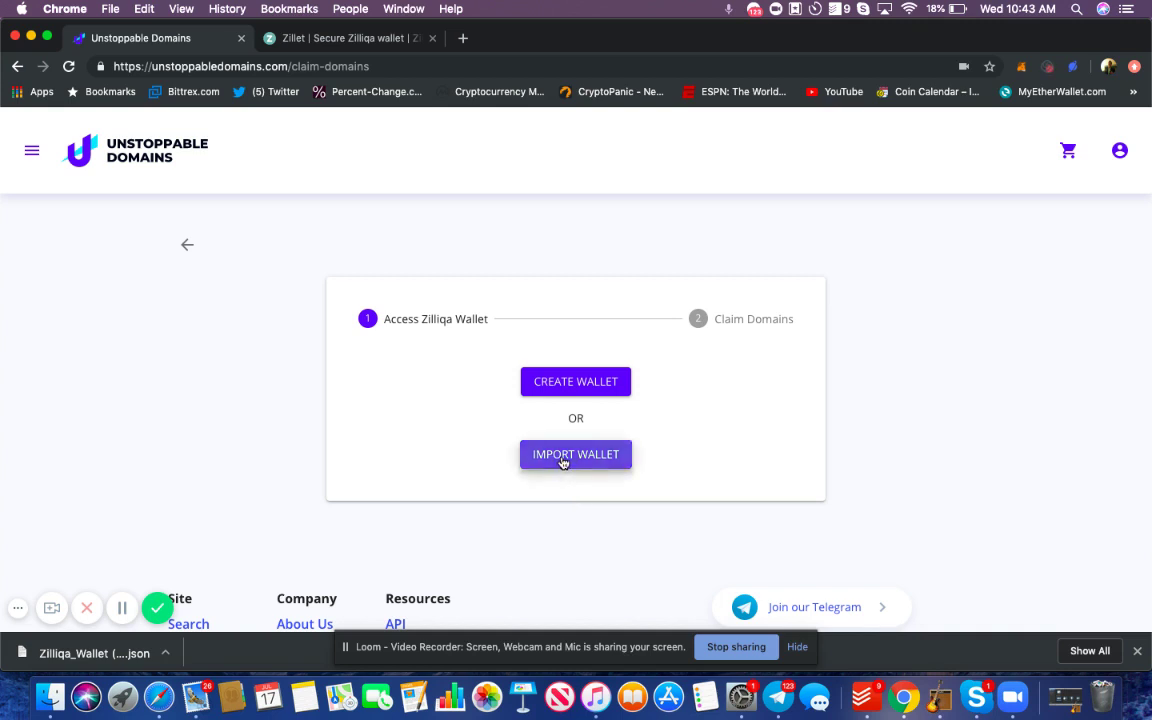
Choose to import a wallet and upload the keystore file Zilliqa_Wallet (2).json from Downloads.
left_click(562, 457)
scroll(560, 458, "down", 2)
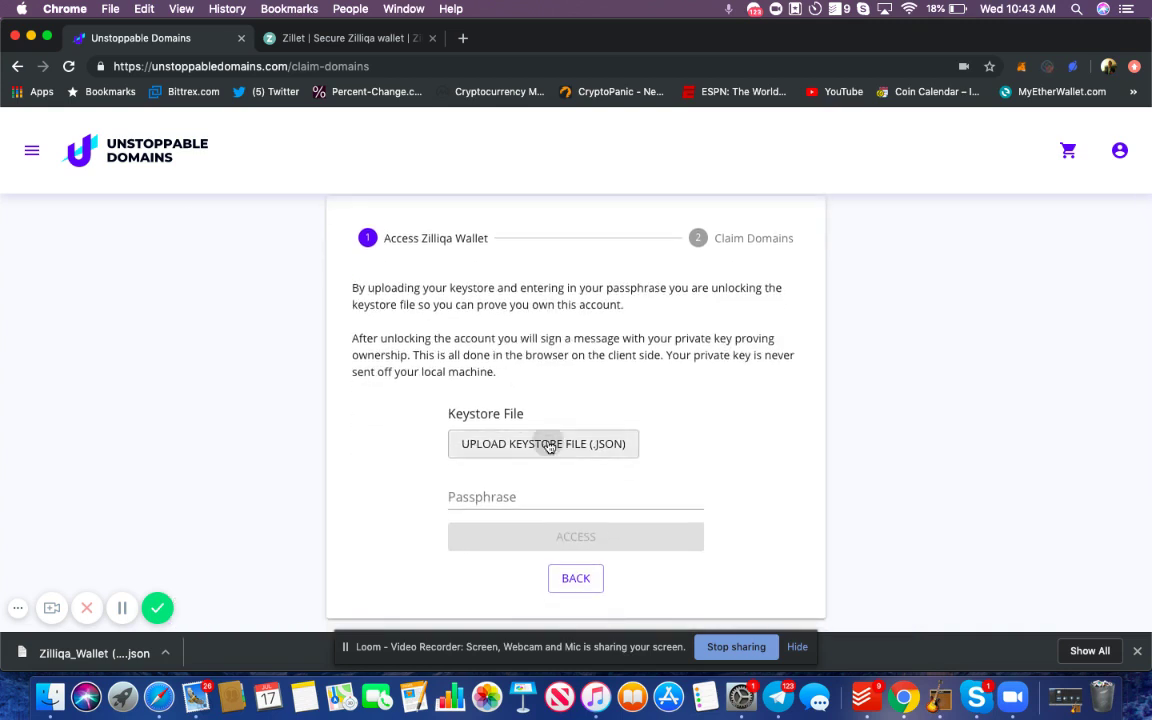
left_click(549, 447)
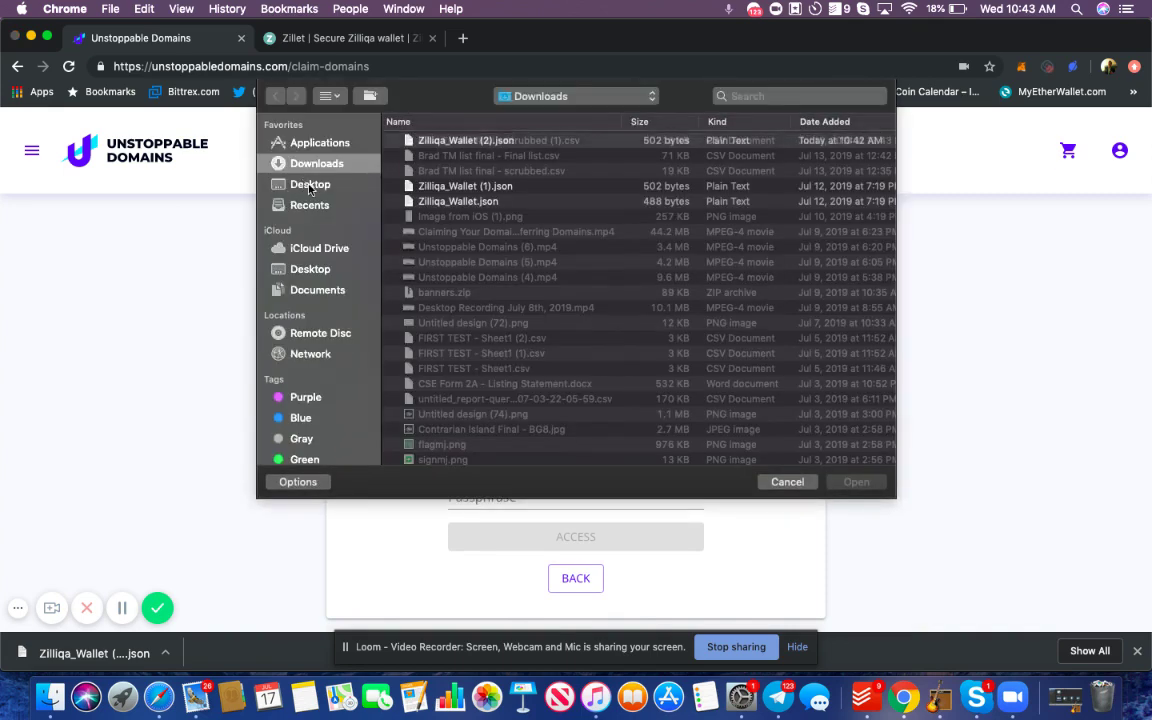
left_click(461, 141)
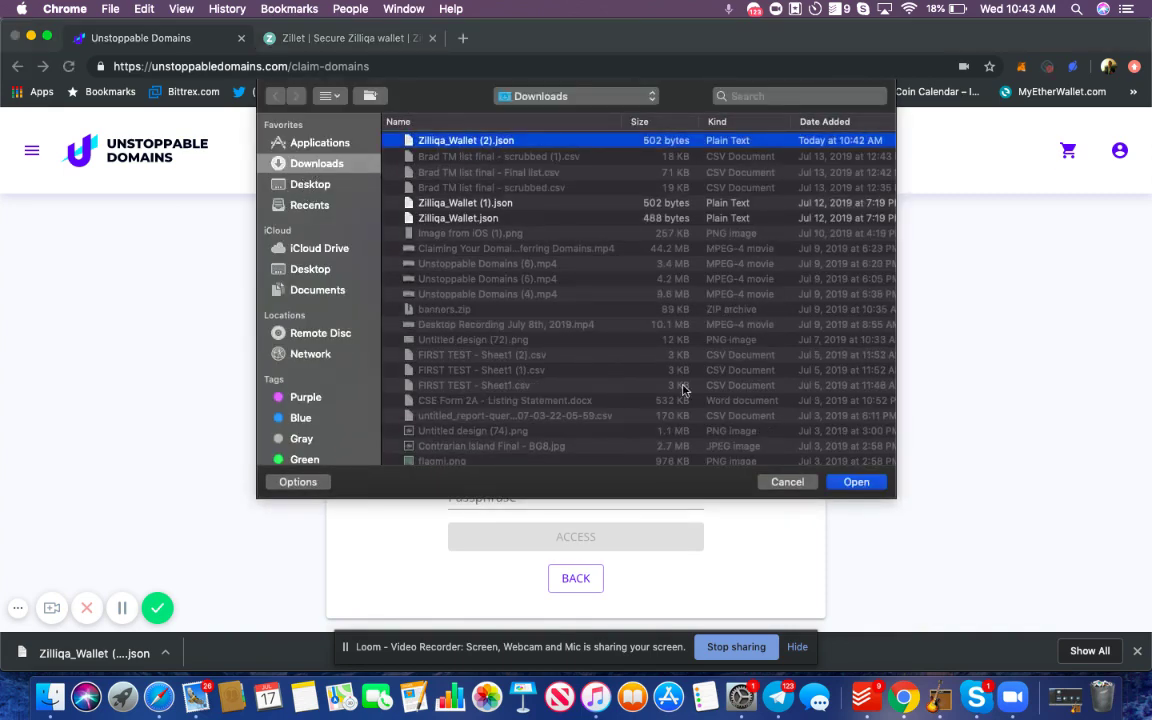
left_click(853, 481)
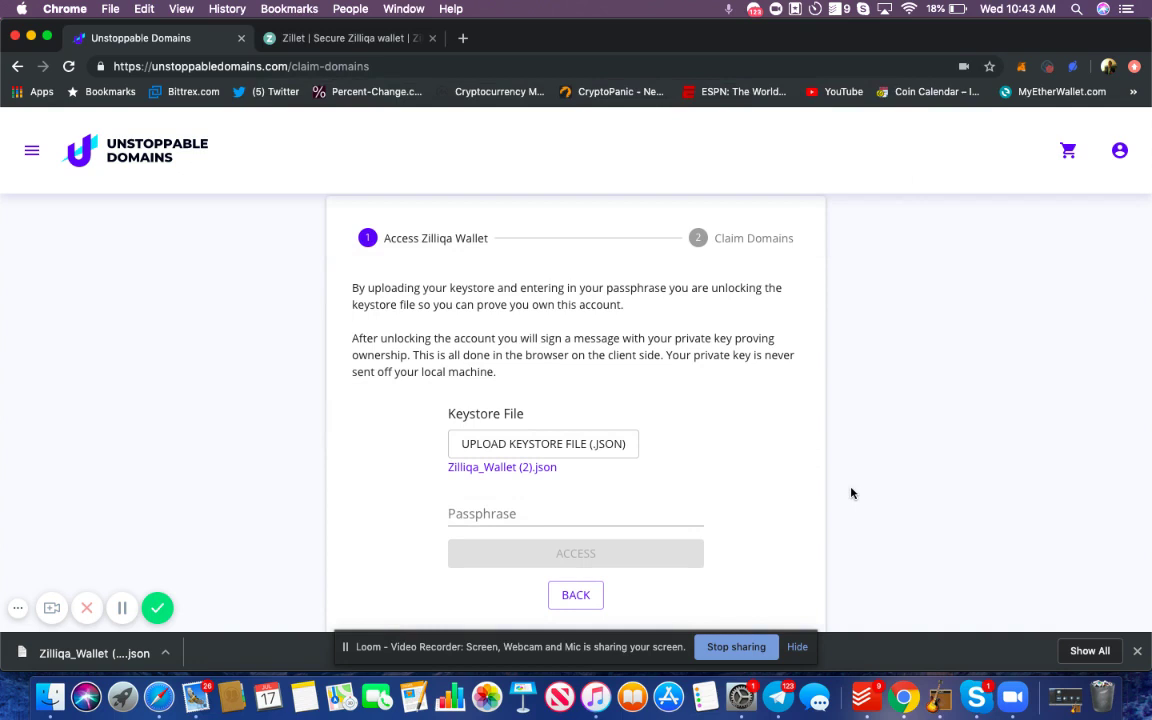
Enter the keystore passphrase and access the imported Zilliqa wallet.
scroll(830, 505, "down", 2)
left_click(558, 457)
type("********")
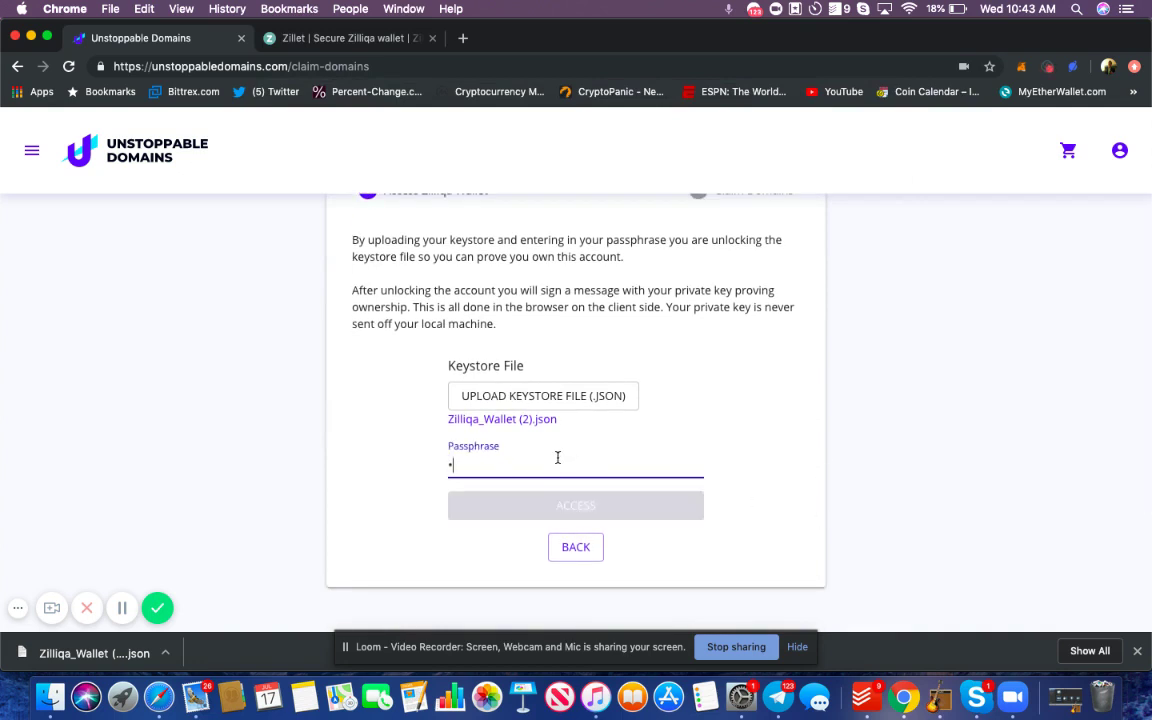
type("*********")
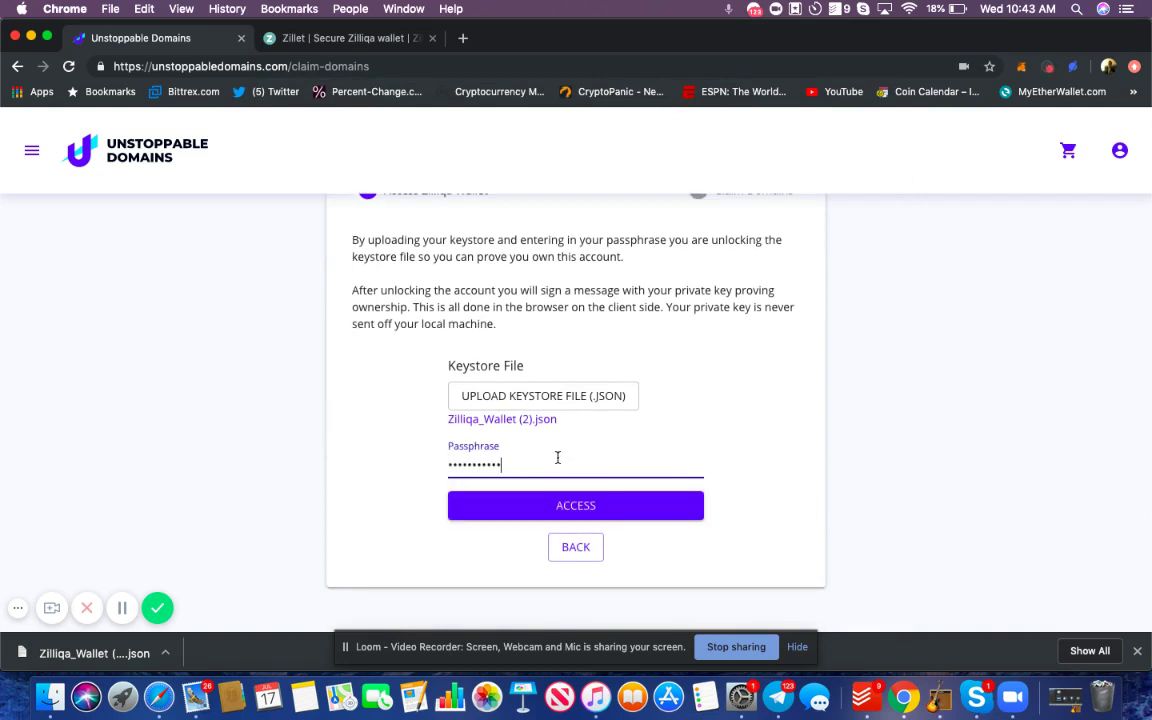
left_click(602, 506)
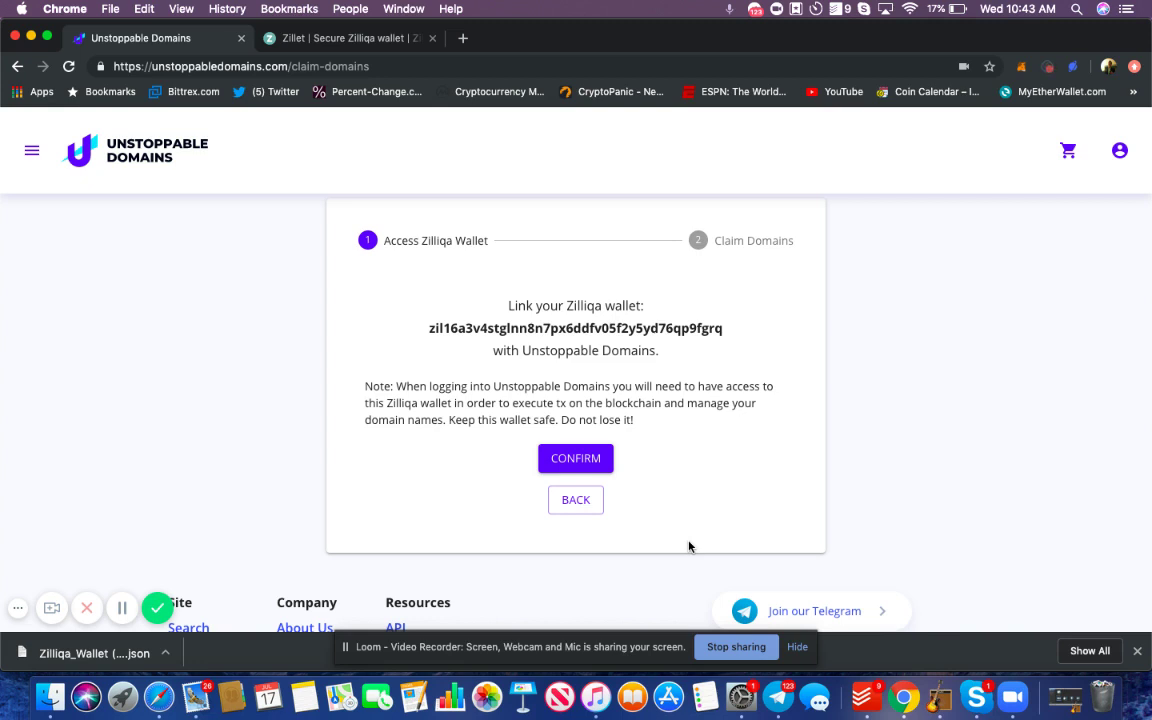
Highlight the wallet address offered for linking, then switch to Zillet and load the keystore file Zilliqa_Wallet (2).json.
left_click_drag(429, 328, 458, 330)
double_click(458, 330)
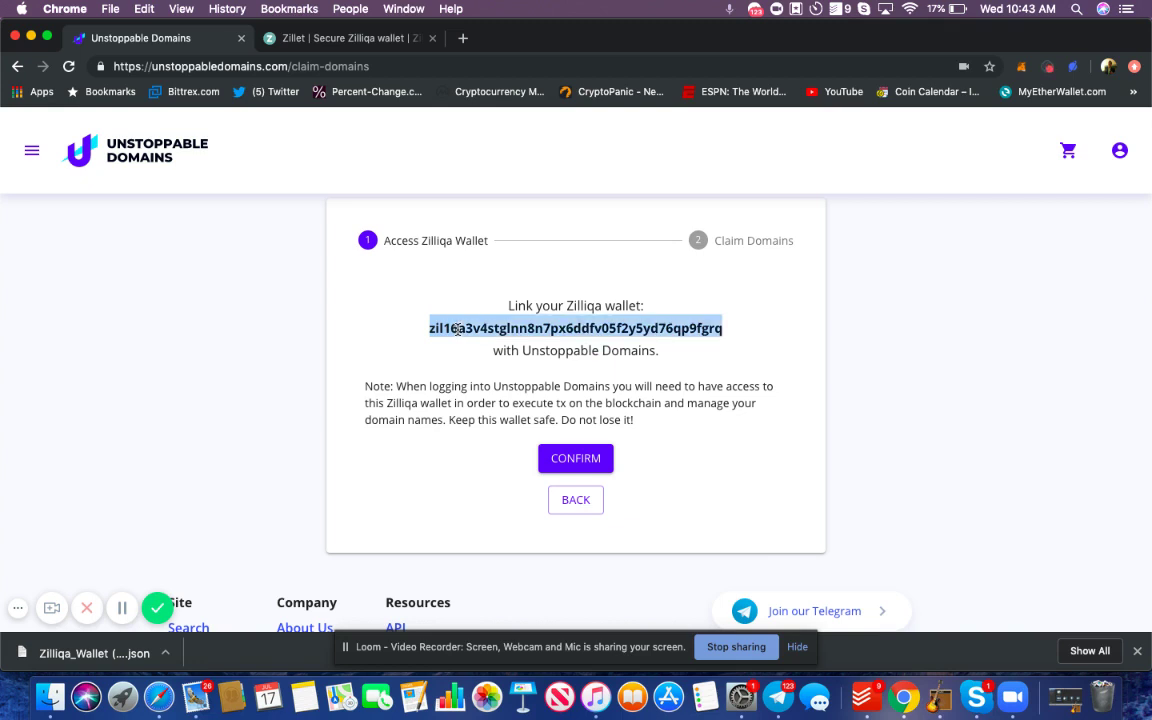
left_click(362, 39)
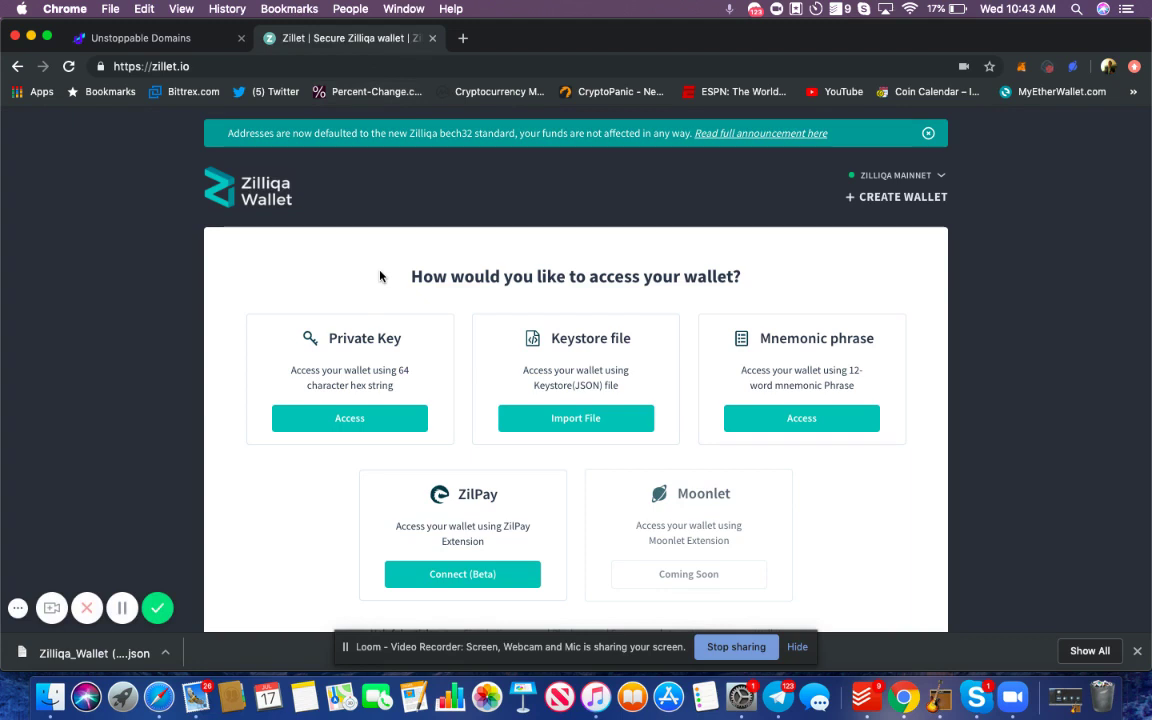
left_click(566, 427)
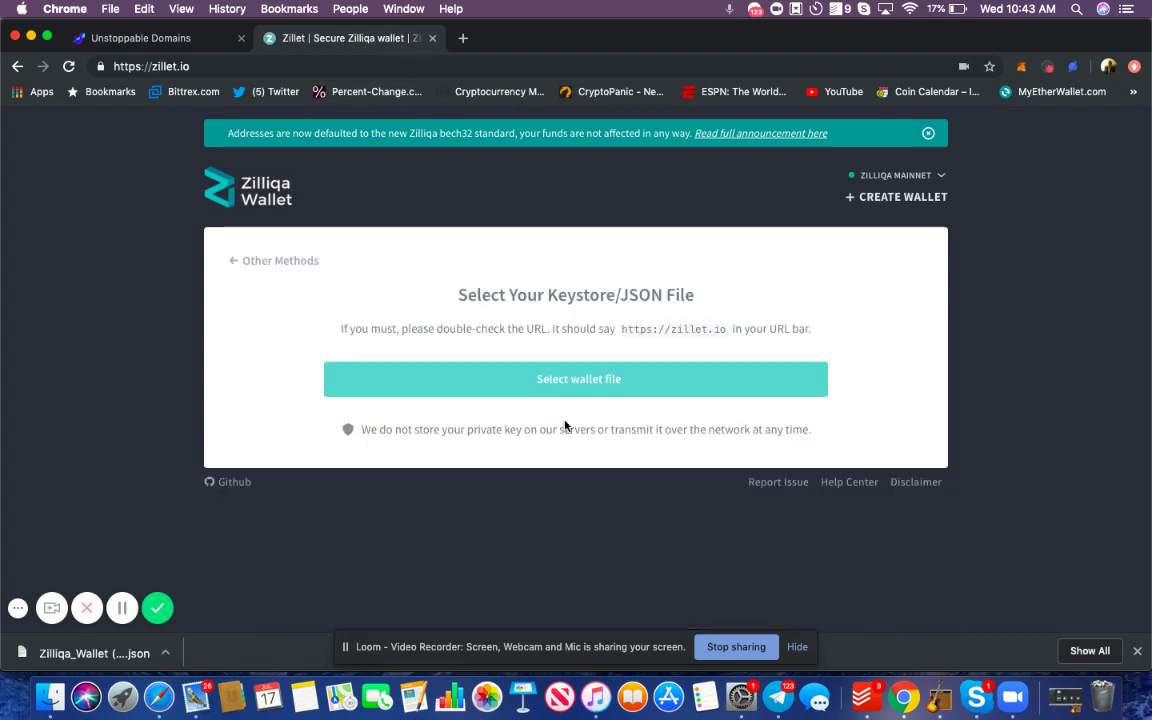
left_click(539, 391)
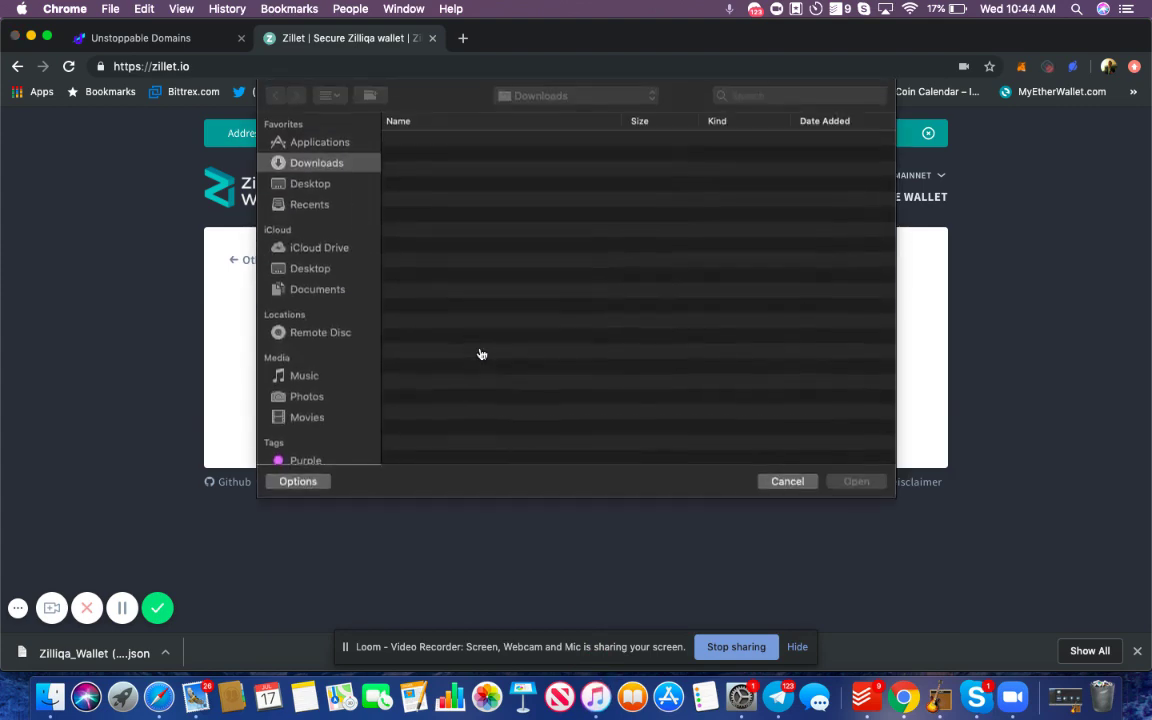
left_click(432, 141)
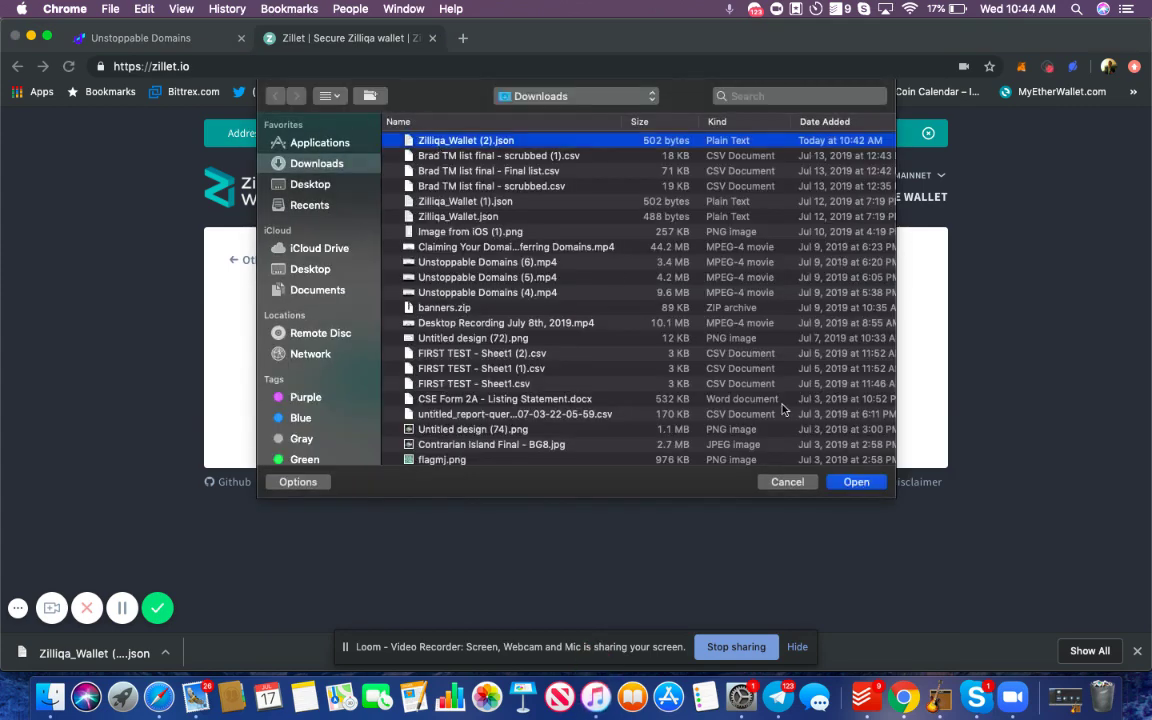
left_click(855, 481)
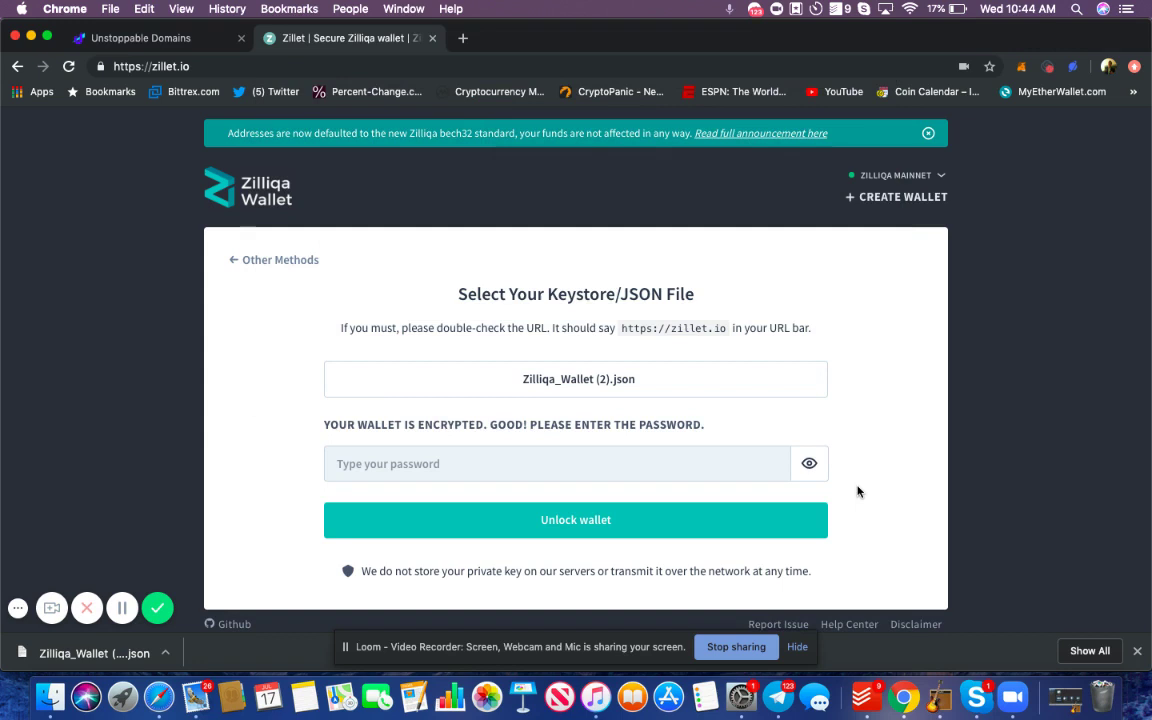
Enter the wallet password in Zillet and unlock the encrypted wallet.
left_click(664, 469)
type("••••••••••")
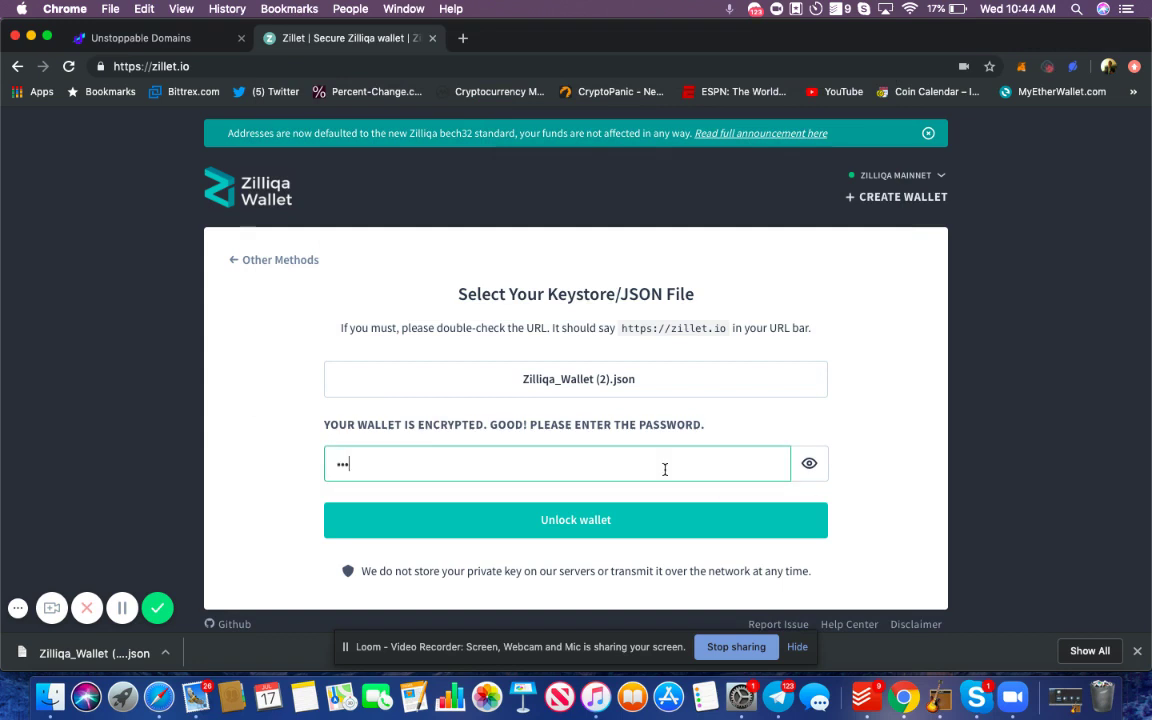
type("•••••••")
left_click(684, 537)
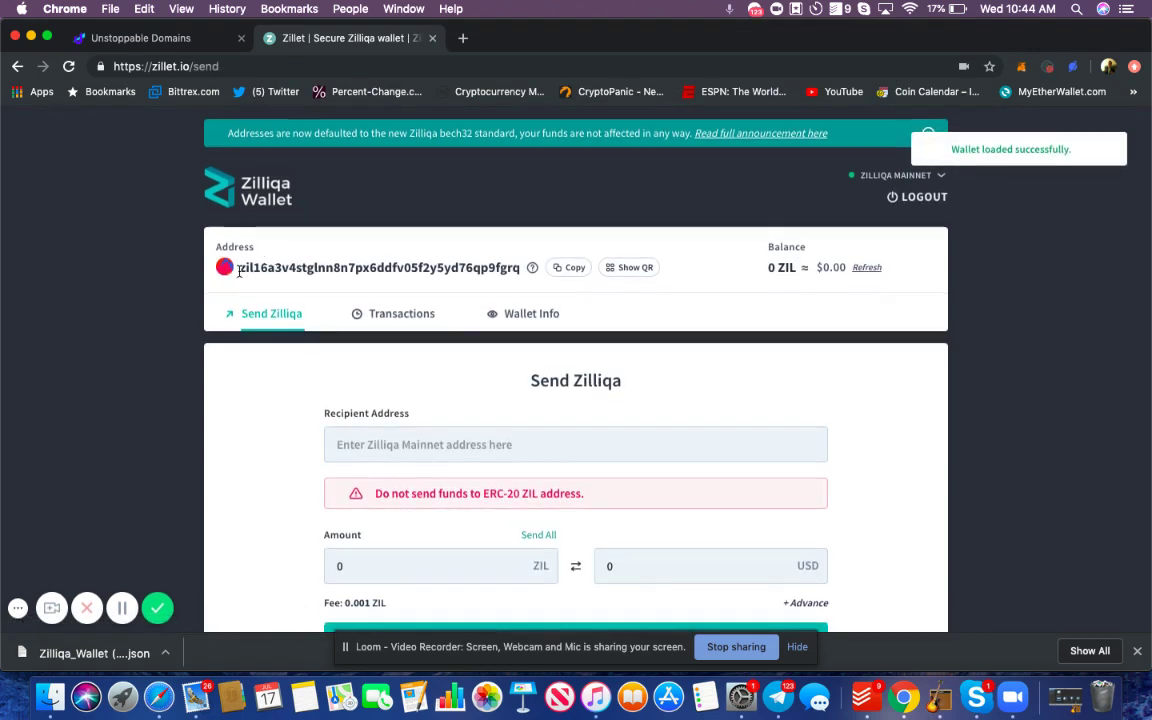
Compare the wallet address in Zillet with the address to link in Unstoppable Domains, finishing on the Unstoppable Domains page.
left_click_drag(521, 268, 295, 270)
double_click(295, 268)
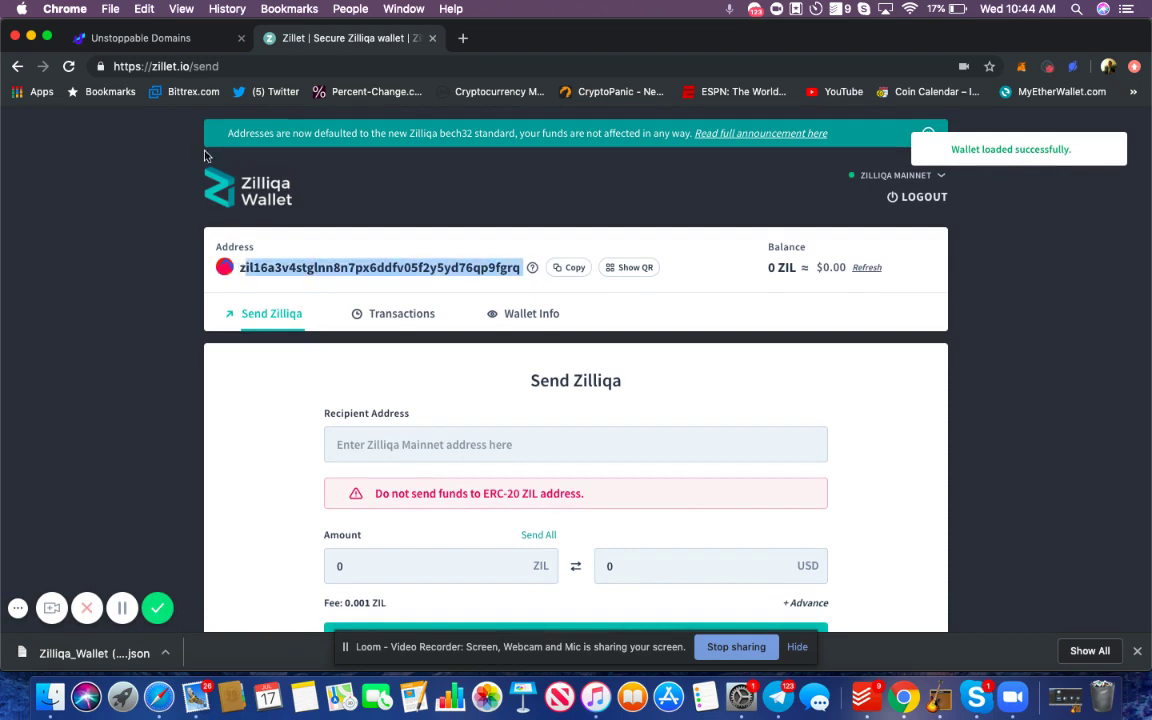
left_click(150, 38)
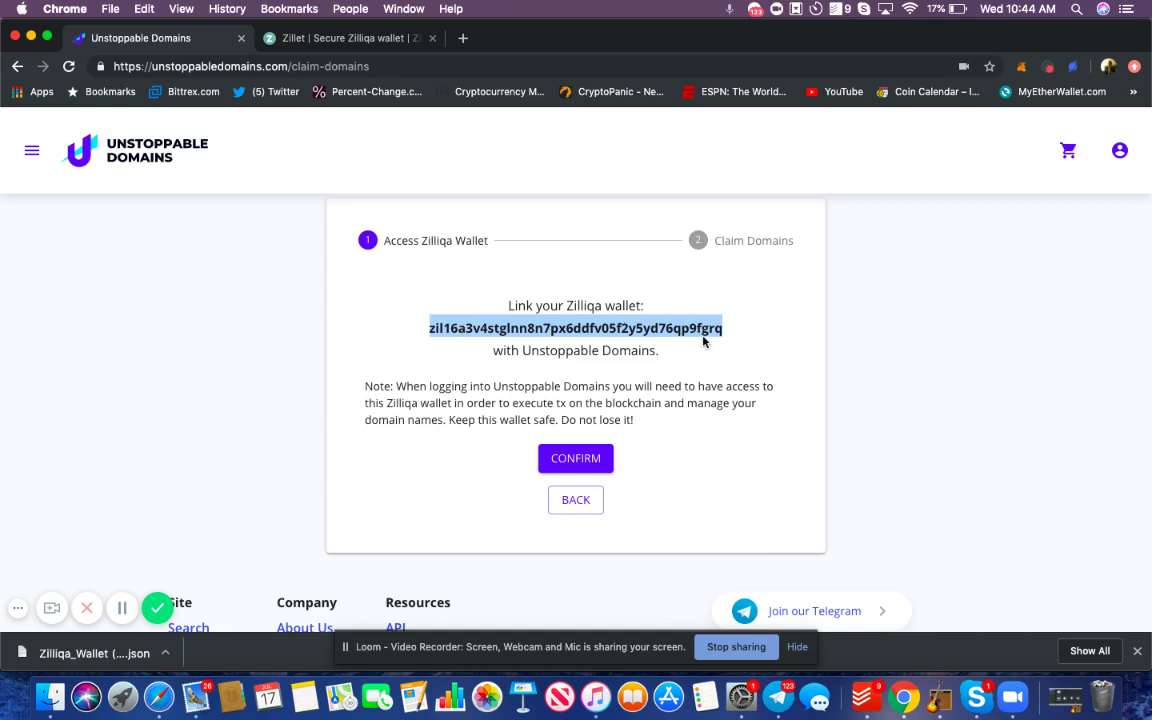
left_click(267, 40)
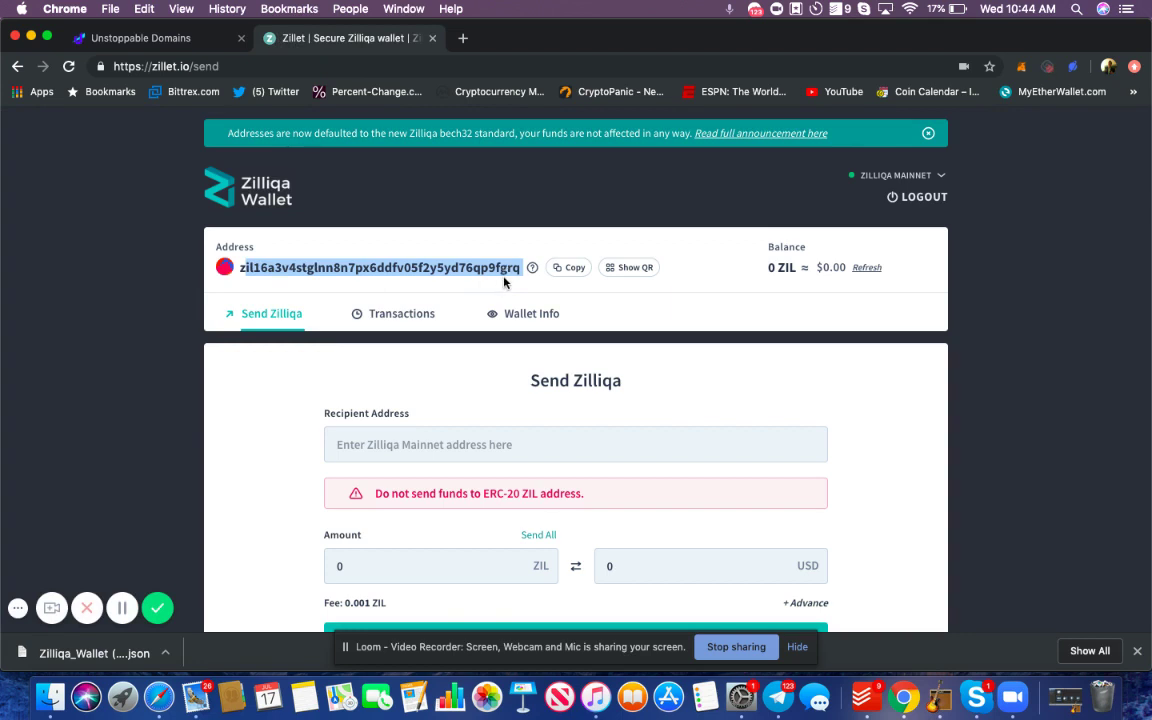
left_click(120, 38)
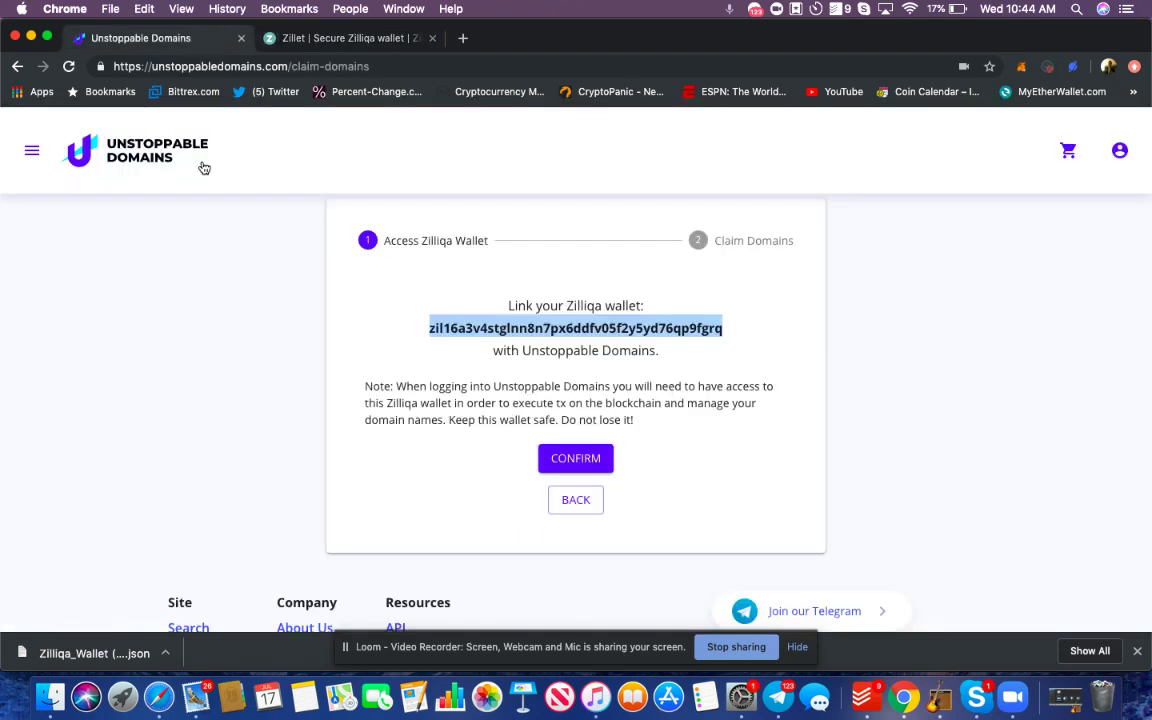
Confirm linking the wallet, acknowledge that the action is irreversible, claim whalemail.zil, and return to the domain list.
left_click(575, 458)
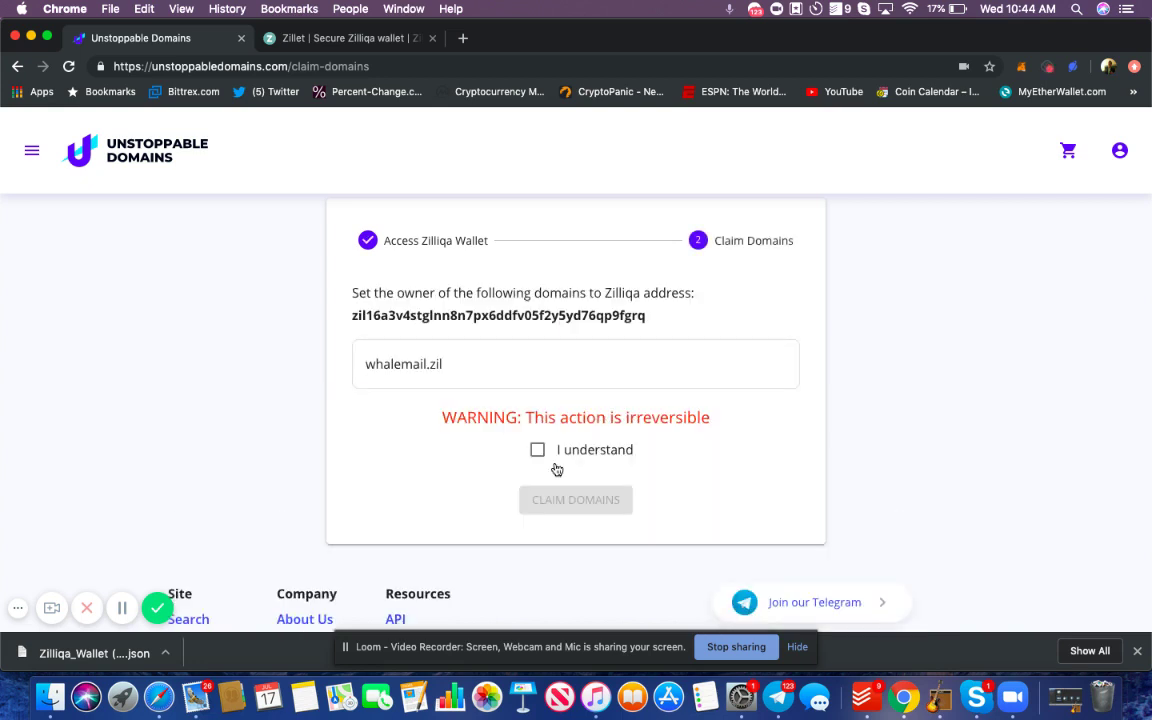
left_click(537, 451)
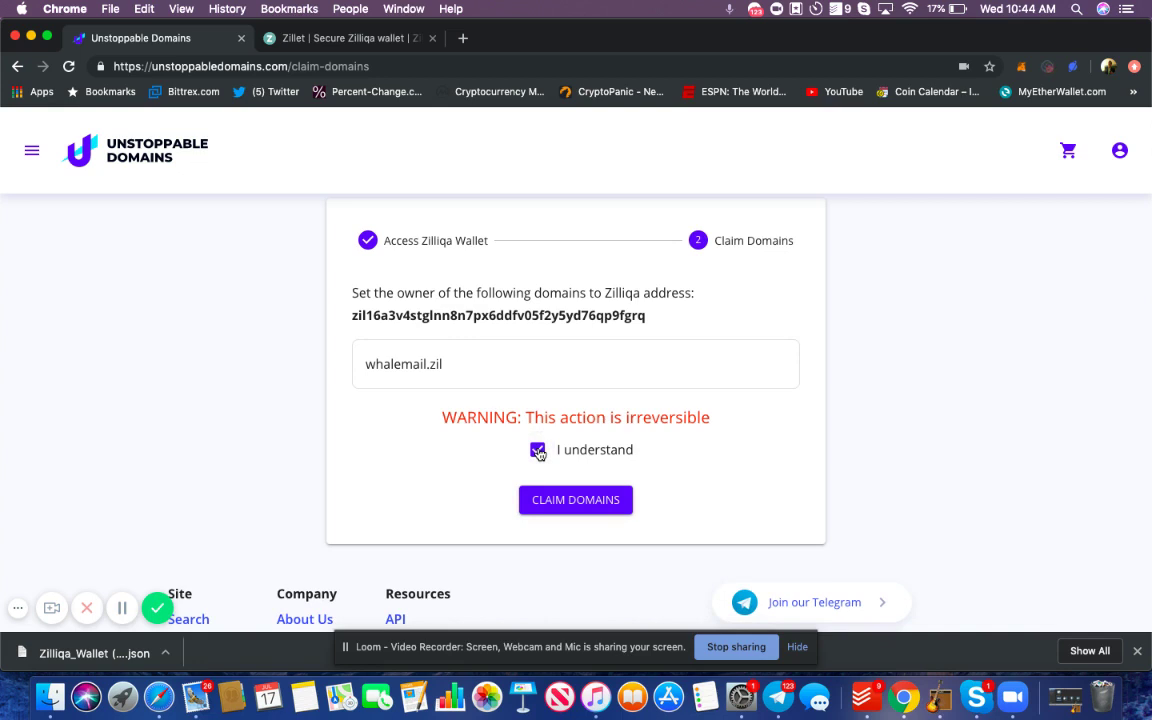
left_click(575, 508)
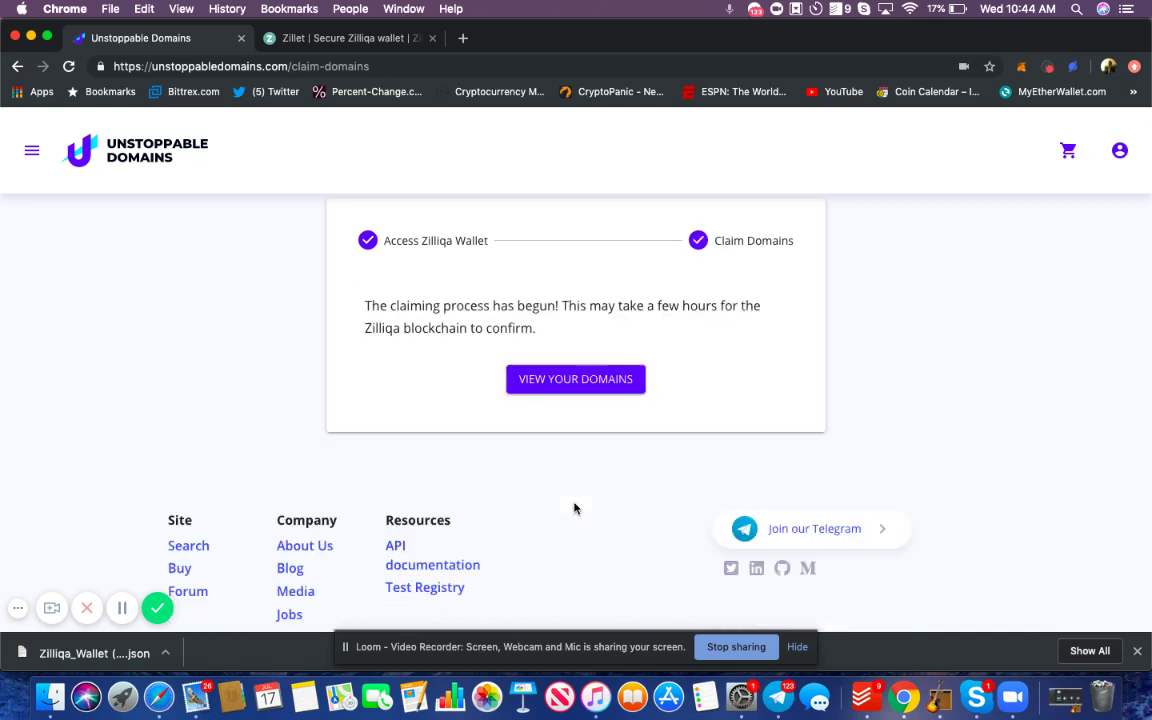
left_click(560, 390)
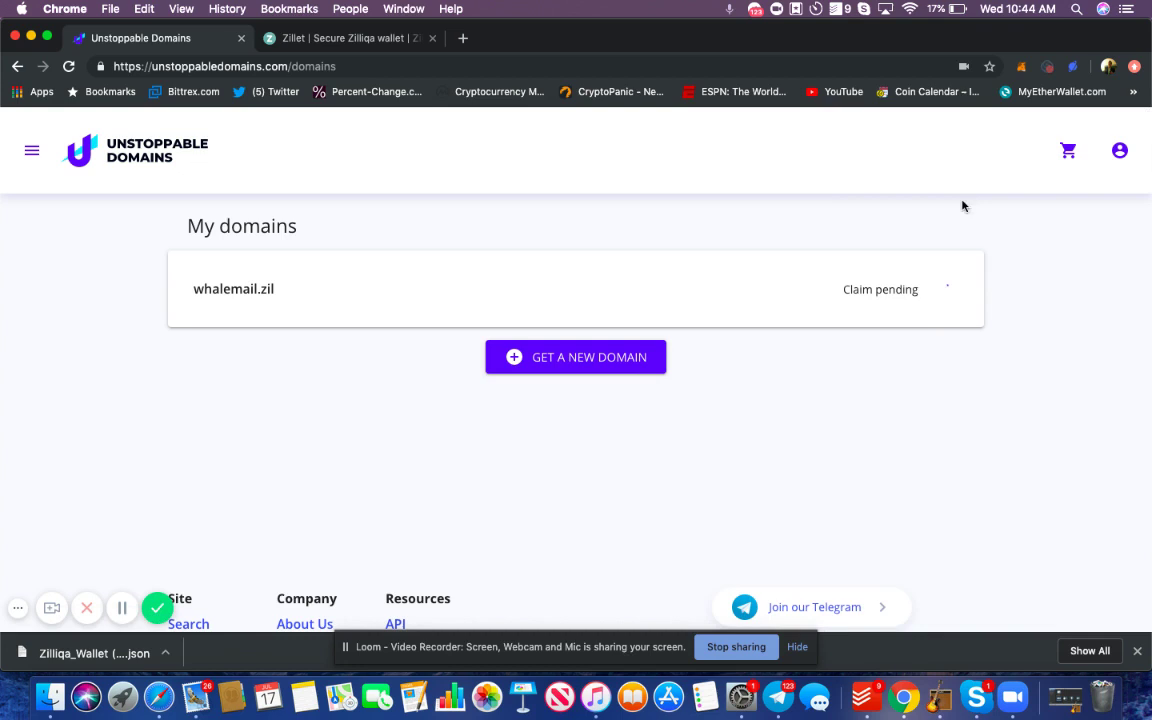